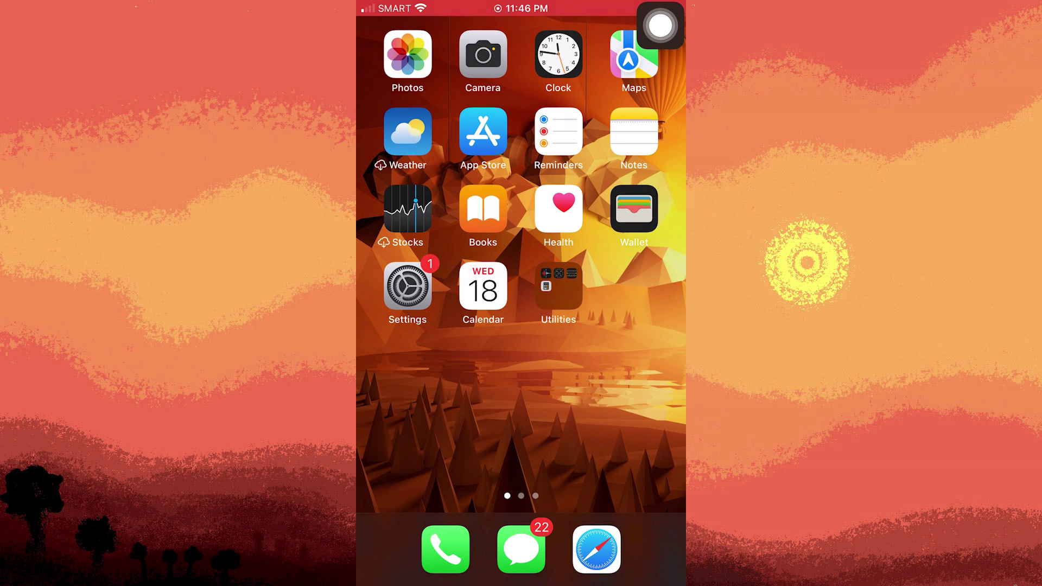
Launch Settings and go to the signed-in account's Apple ID page
{"action": "left_click", "coordinate": [427, 273]}
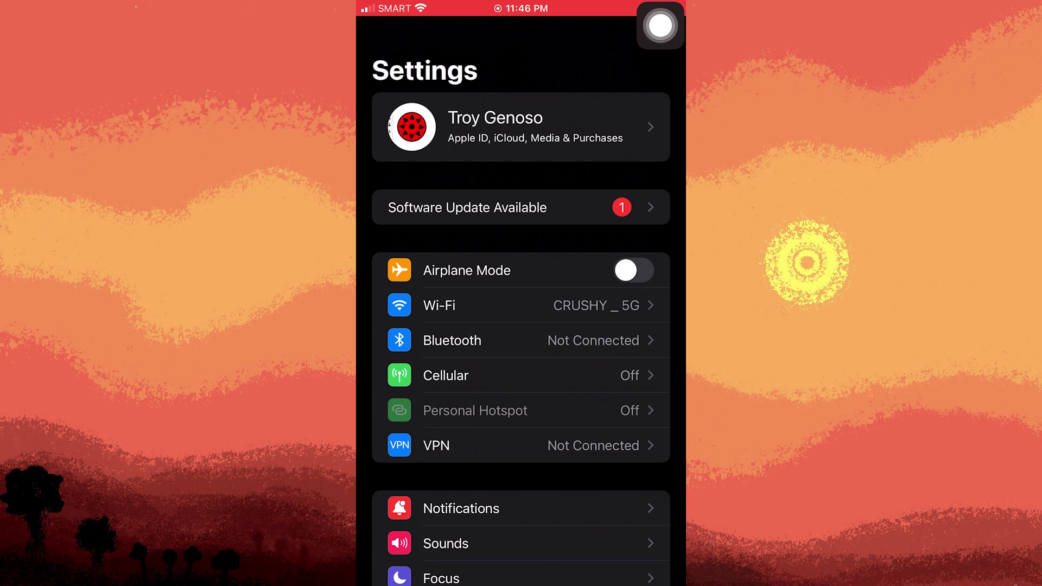
{"action": "scroll", "coordinate": [521, 326], "scroll_direction": "down", "scroll_amount": 3}
{"action": "scroll", "coordinate": [521, 326], "scroll_direction": "up", "scroll_amount": 5}
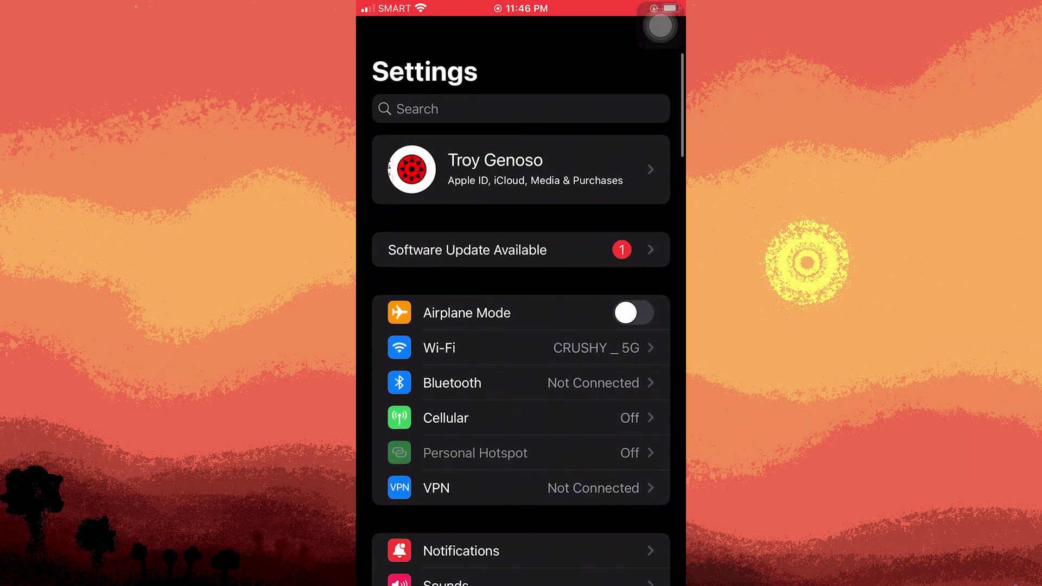
{"action": "left_click", "coordinate": [521, 169]}
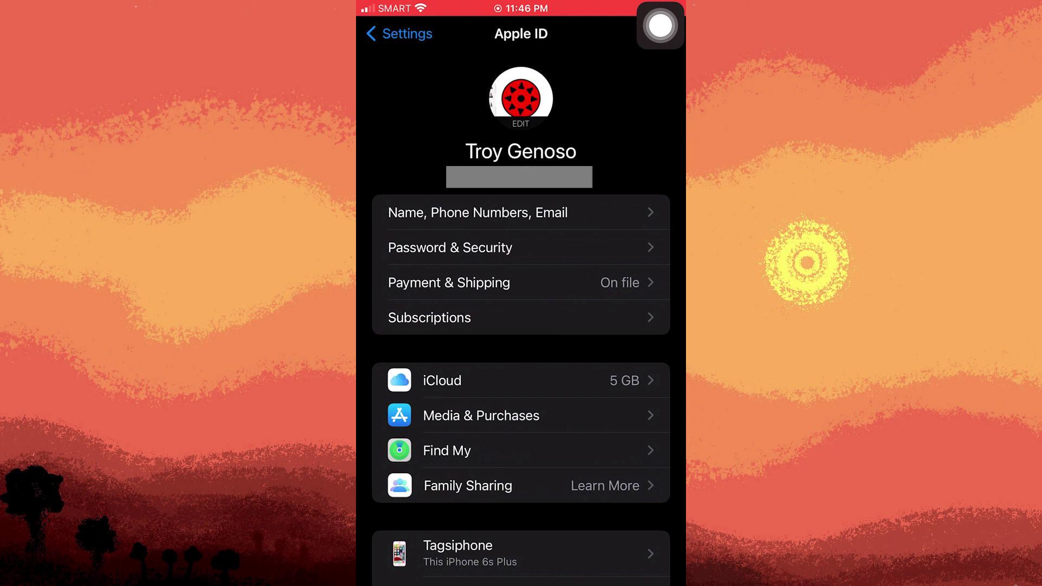
Put the Email & Phone Numbers list on 'Name, Phone Numbers, Email' into edit mode
{"action": "left_click", "coordinate": [478, 212]}
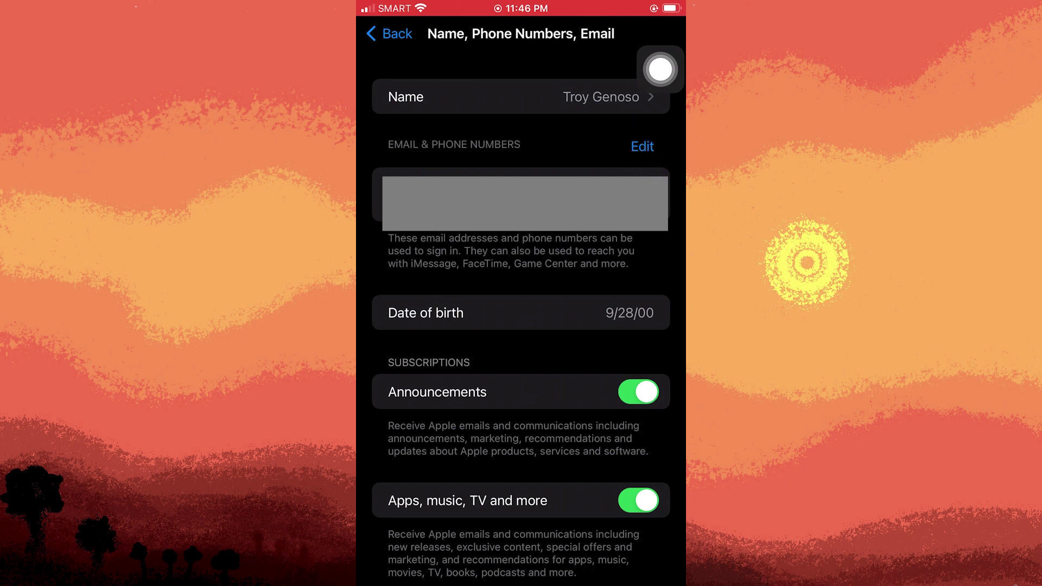
{"action": "left_click", "coordinate": [642, 146]}
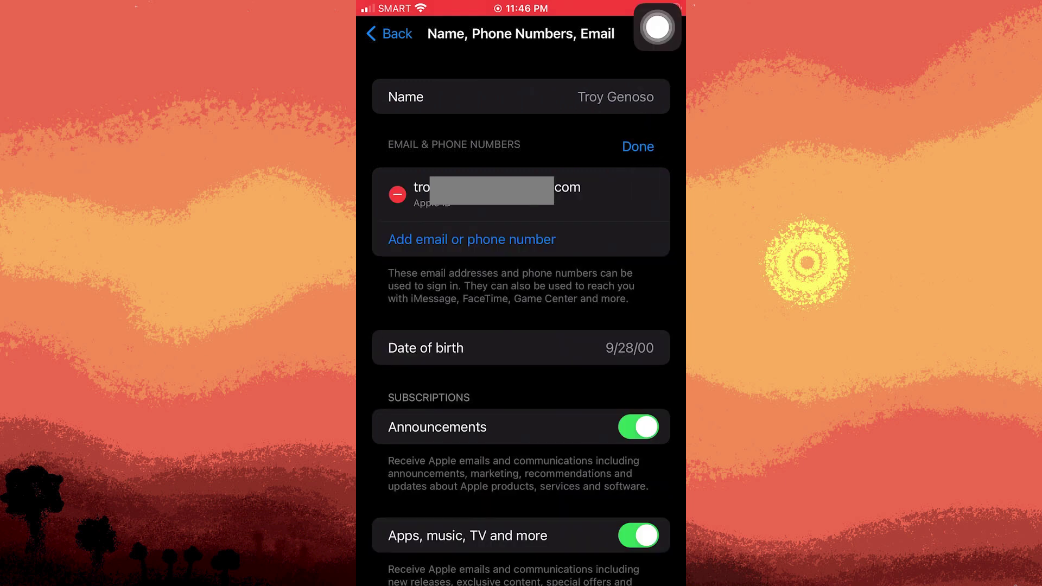